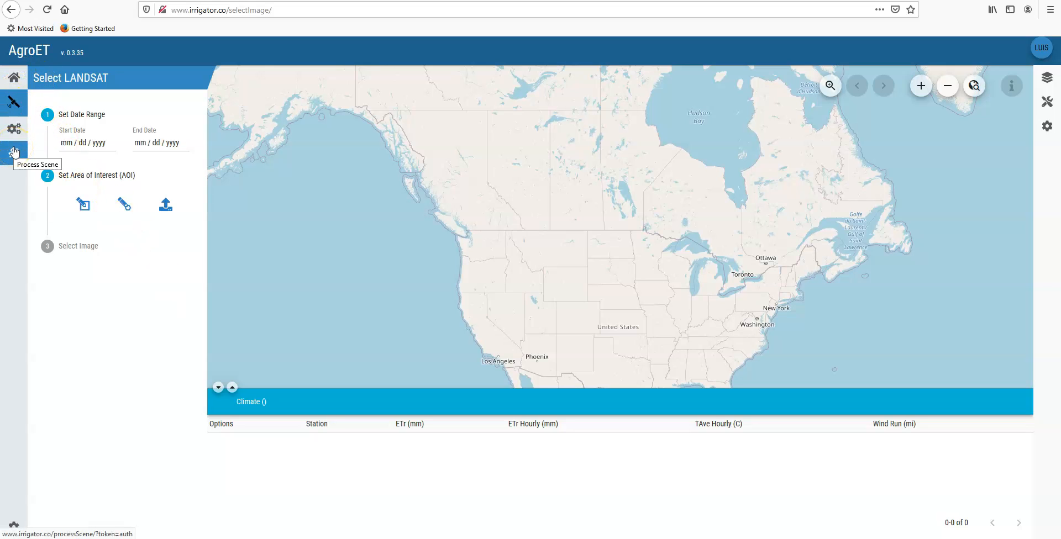
Step: Open the home page with the AgroET model overview, and return to the LANDSAT image selection
{"action": "left_click", "coordinate": [10, 77]}
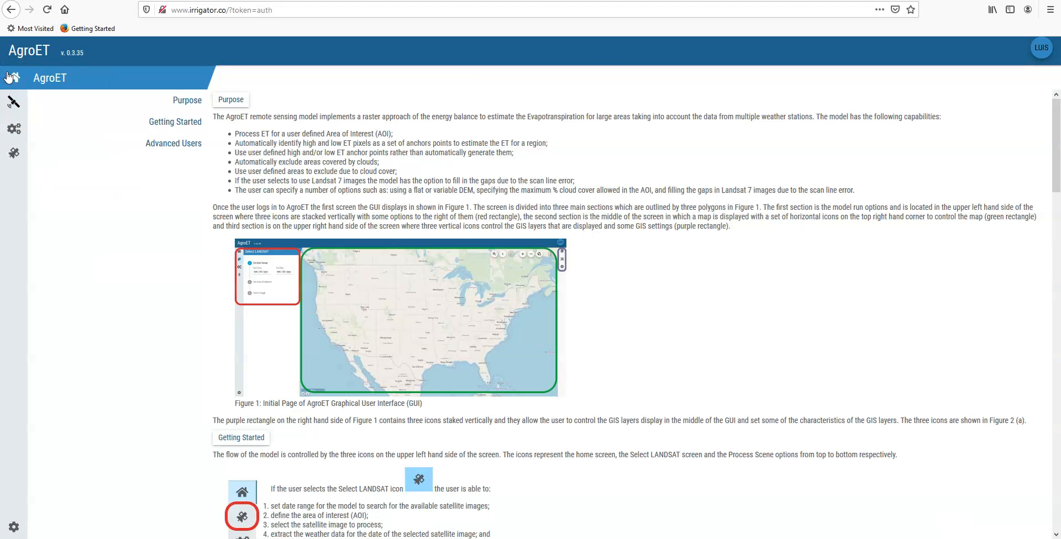
{"action": "left_click", "coordinate": [12, 81]}
{"action": "left_click", "coordinate": [13, 103]}
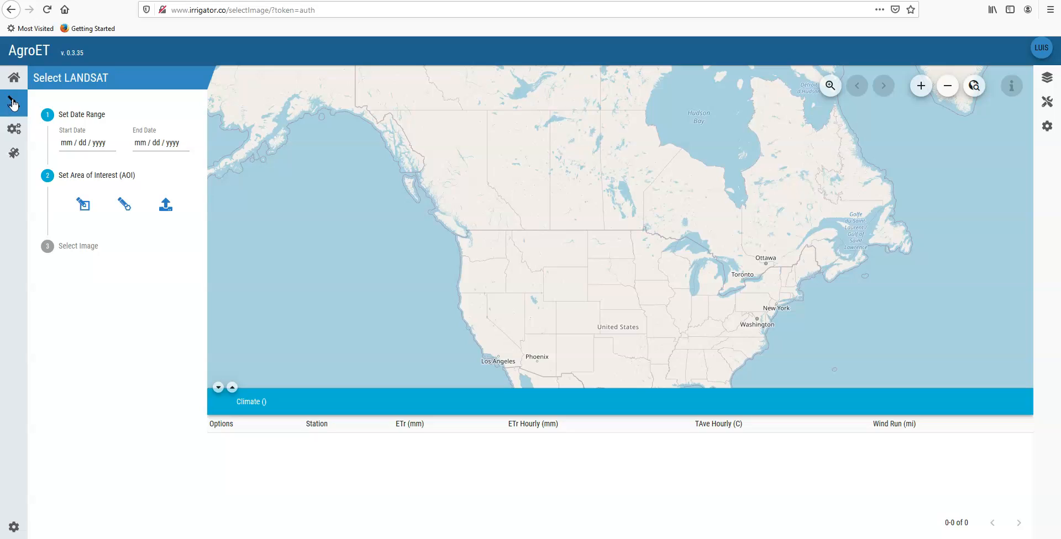
{"action": "left_click", "coordinate": [20, 106]}
Step: Set the start date of the image search to July 1, 2020
{"action": "left_click", "coordinate": [70, 148]}
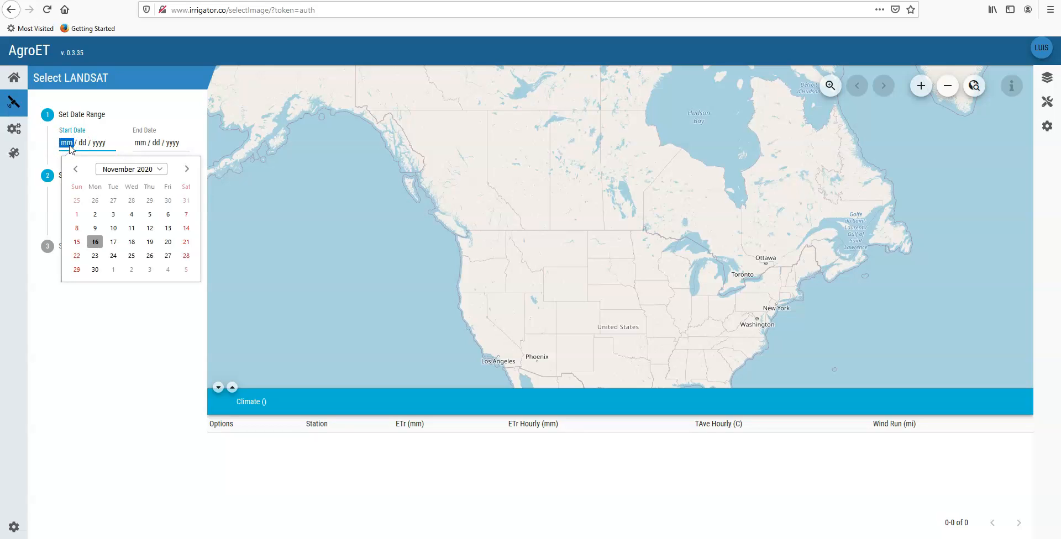
{"action": "left_click", "coordinate": [76, 169]}
{"action": "left_click", "coordinate": [76, 168]}
{"action": "left_click", "coordinate": [75, 168]}
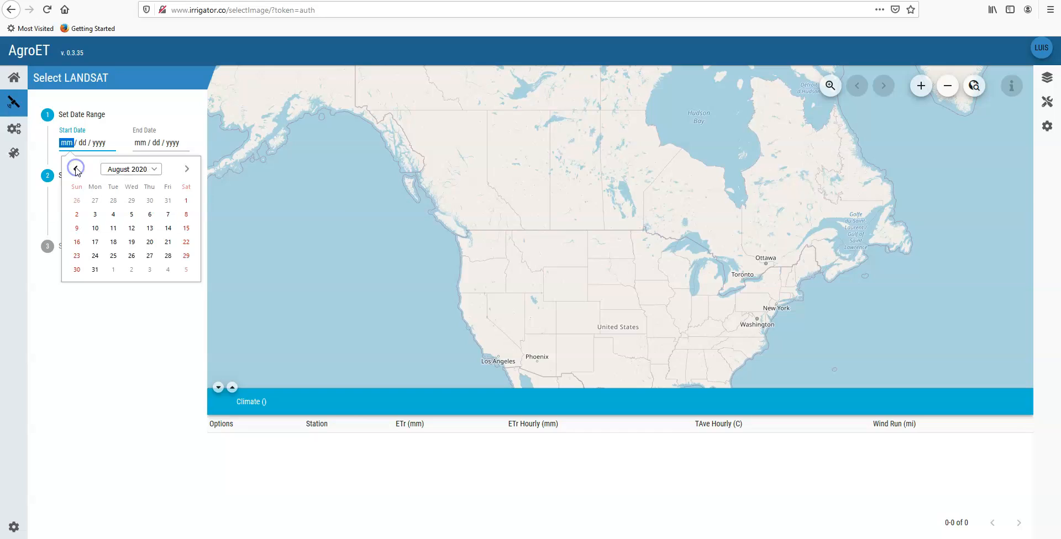
{"action": "left_click", "coordinate": [76, 169]}
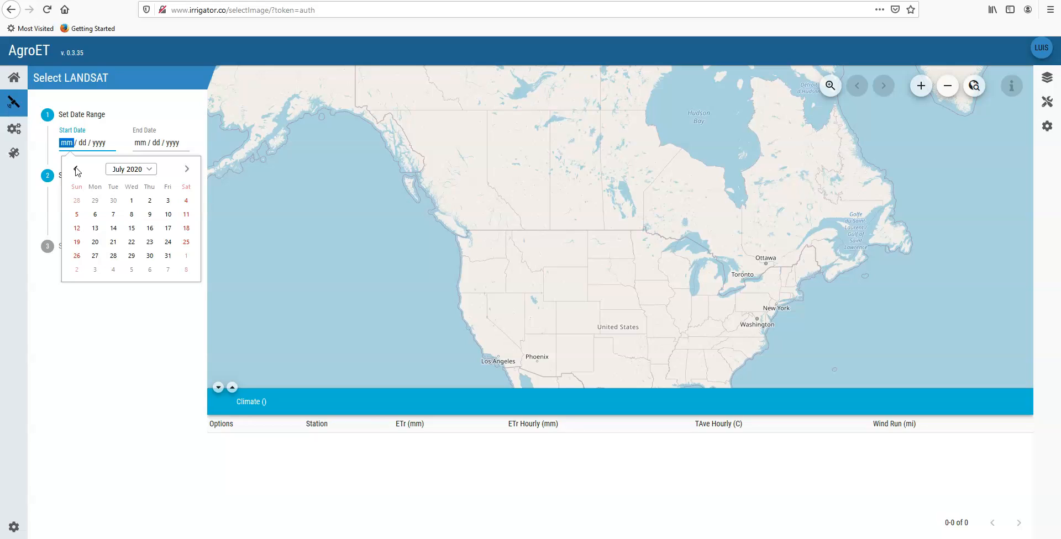
{"action": "left_click", "coordinate": [131, 202]}
Step: Try July 29, 2020 as the end date, and set it to August 1, 2020
{"action": "left_click", "coordinate": [181, 145]}
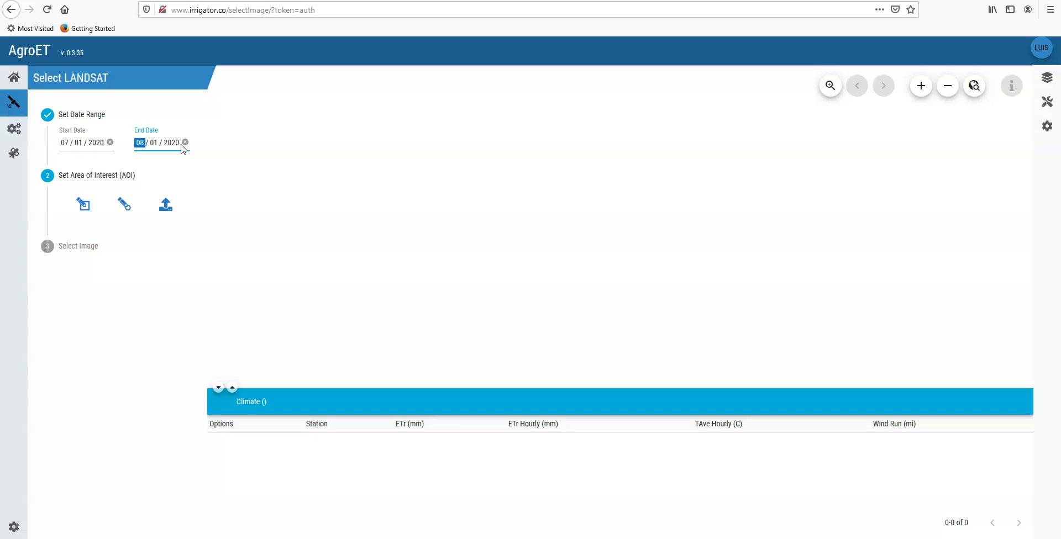
{"action": "left_click", "coordinate": [144, 145]}
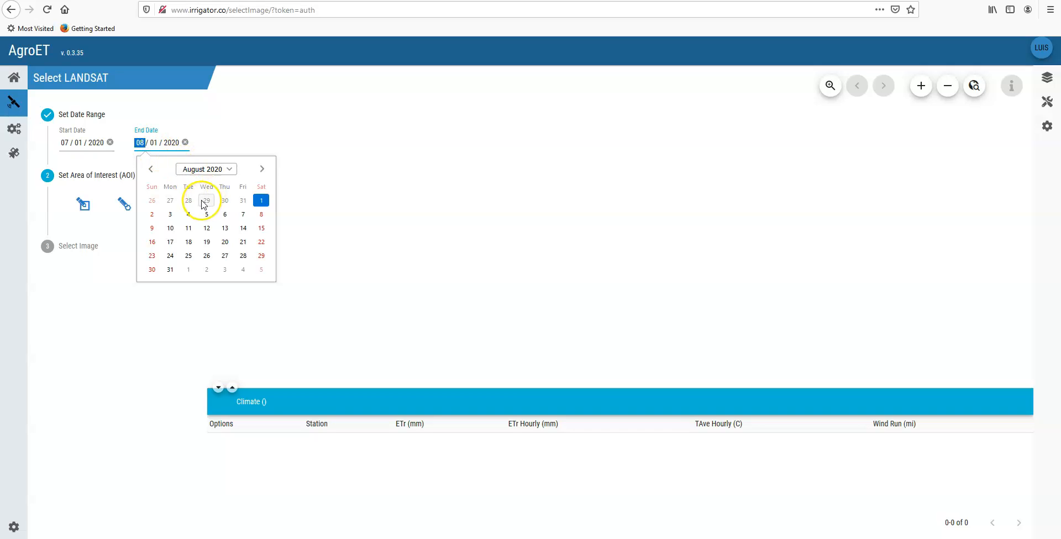
{"action": "left_click", "coordinate": [203, 202]}
{"action": "left_click", "coordinate": [138, 145]}
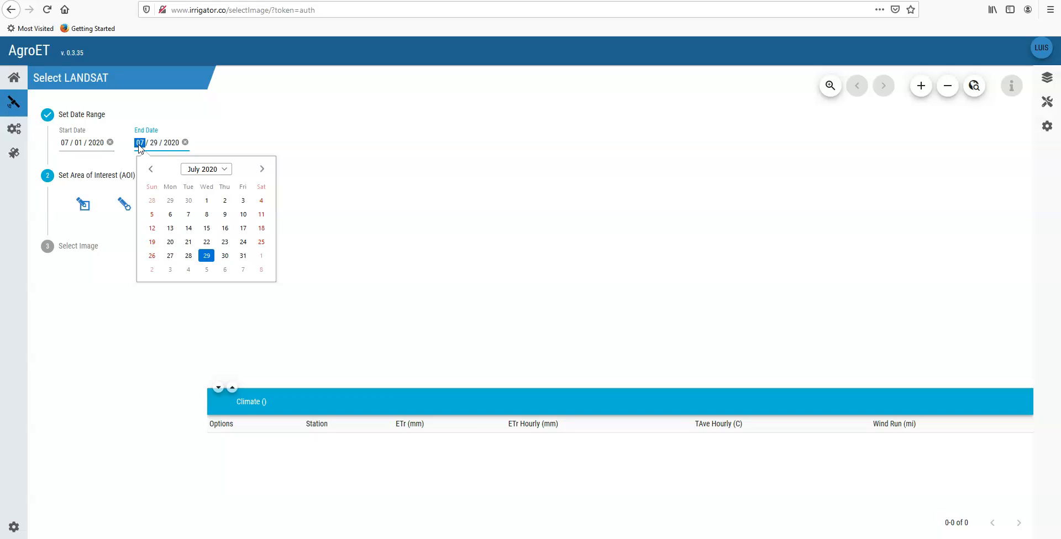
{"action": "left_click", "coordinate": [262, 255]}
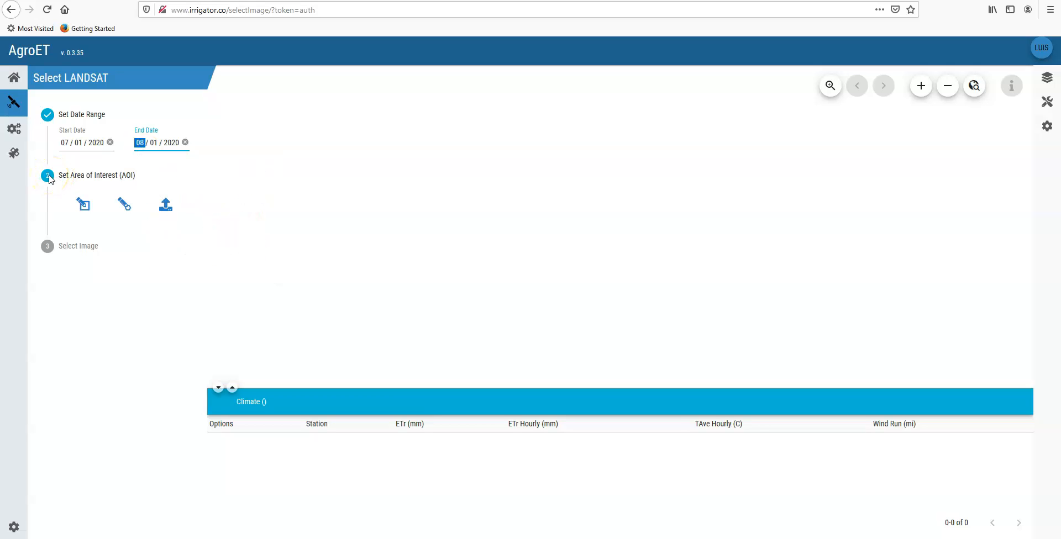
Step: Draw a rectangular area of interest around El Centro, from south-west of the Salton Sea to just north of Mexicali
{"action": "left_click", "coordinate": [85, 206]}
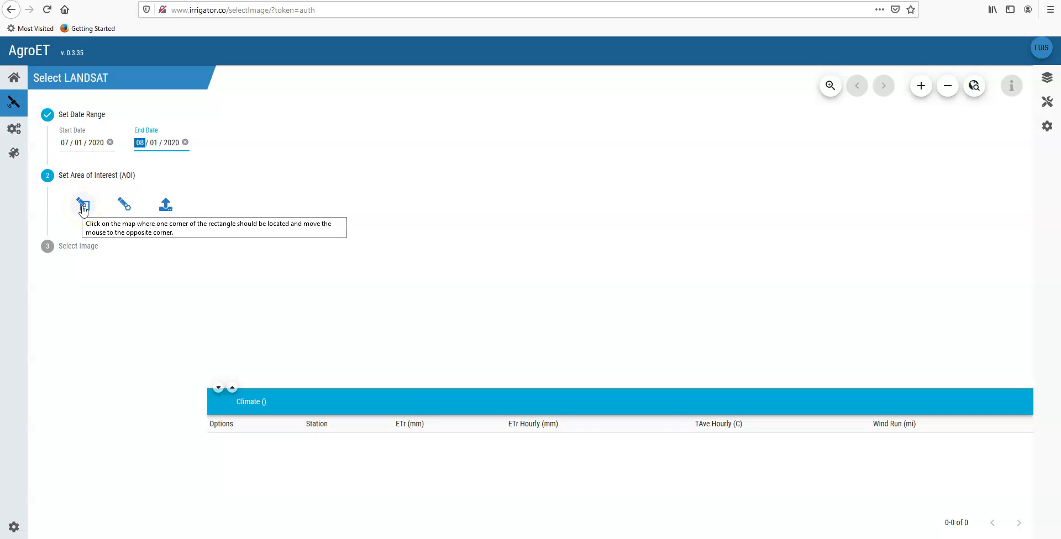
{"action": "left_click", "coordinate": [951, 88]}
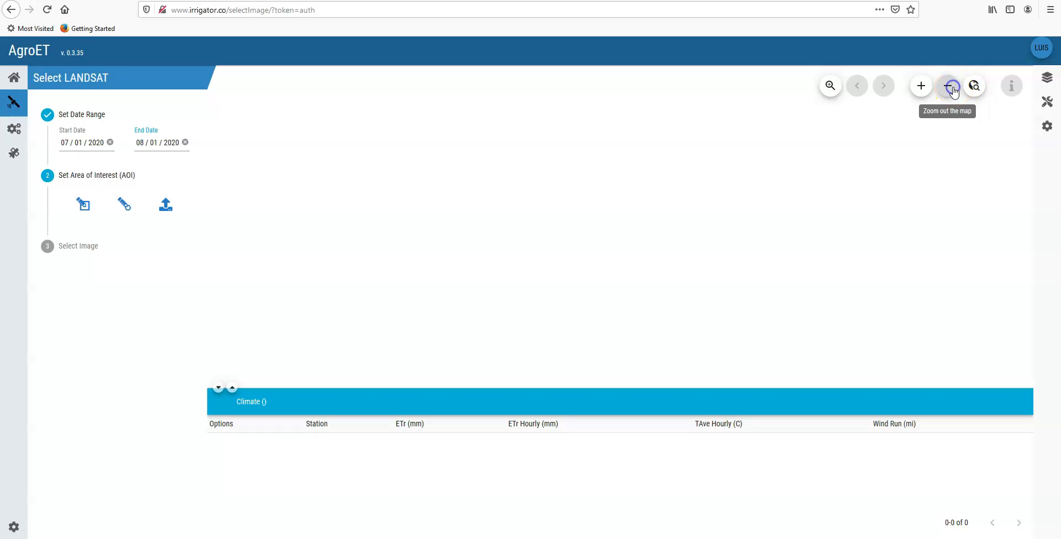
{"action": "left_click", "coordinate": [922, 88]}
{"action": "left_click", "coordinate": [922, 87]}
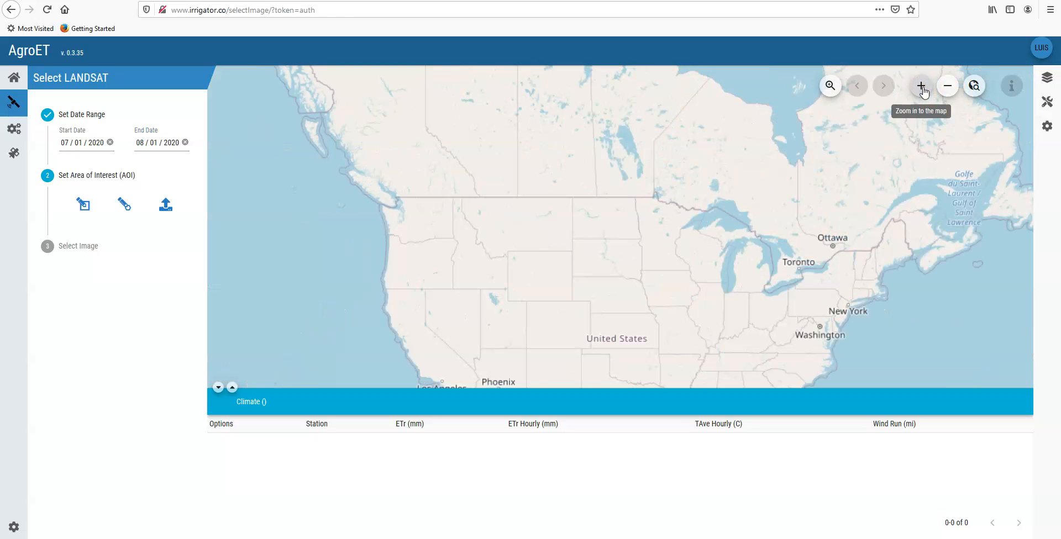
{"action": "left_click_drag", "start_coordinate": [433, 348], "coordinate": [417, 194]}
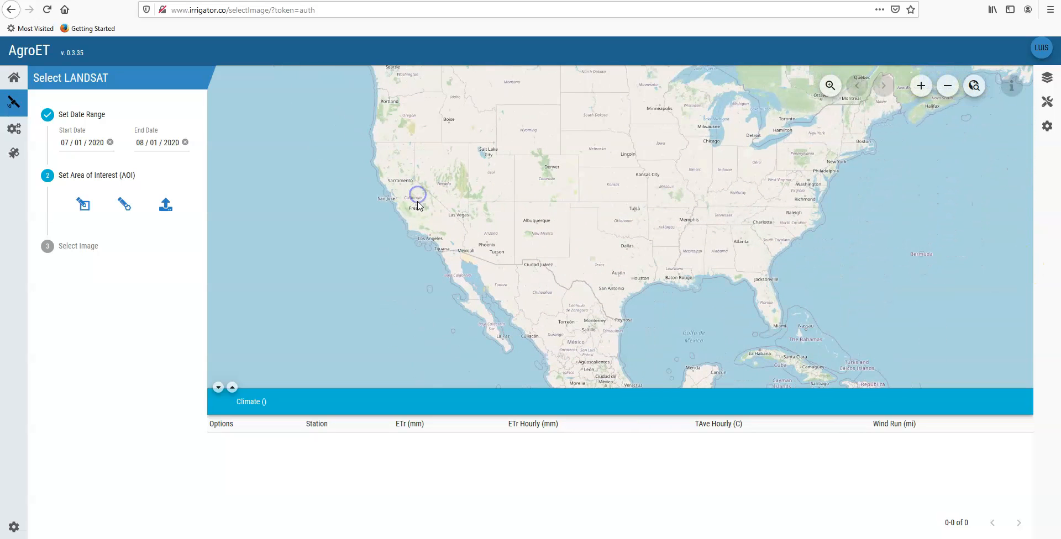
{"action": "scroll", "coordinate": [472, 262], "scroll_direction": "up", "scroll_amount": 3}
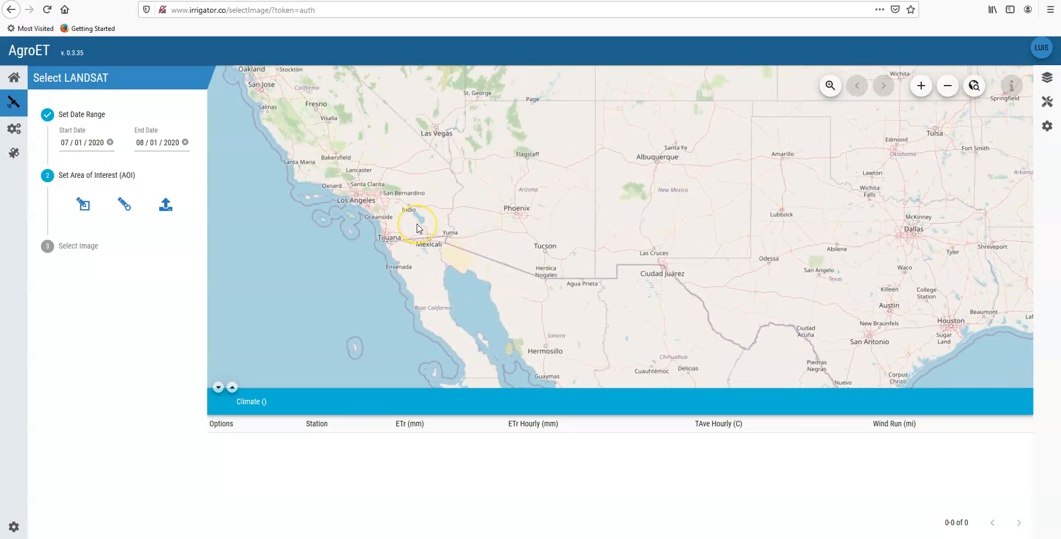
{"action": "scroll", "coordinate": [420, 230], "scroll_direction": "up", "scroll_amount": 1}
{"action": "scroll", "coordinate": [455, 246], "scroll_direction": "up", "scroll_amount": 1}
{"action": "scroll", "coordinate": [455, 247], "scroll_direction": "up", "scroll_amount": 1}
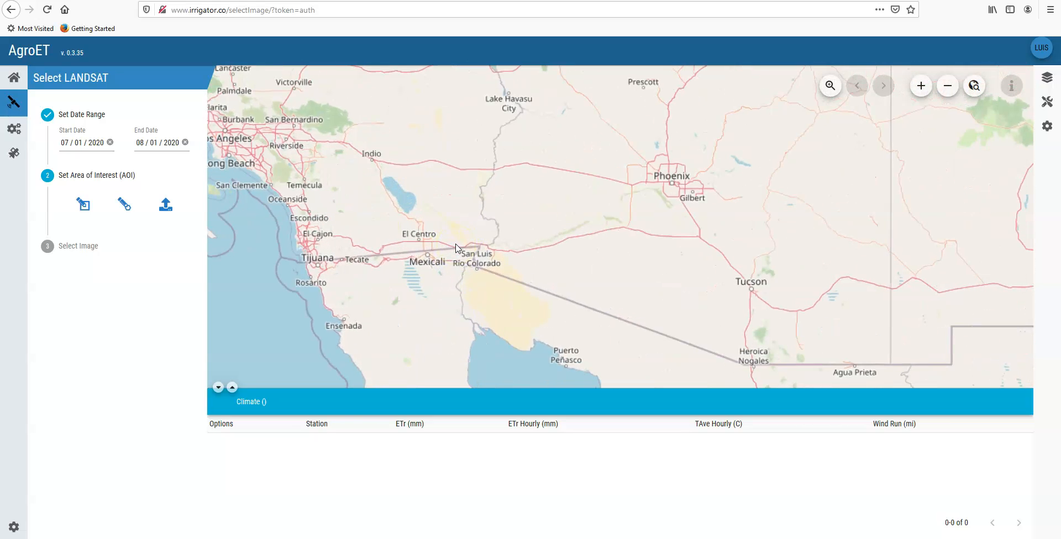
{"action": "left_click", "coordinate": [830, 85]}
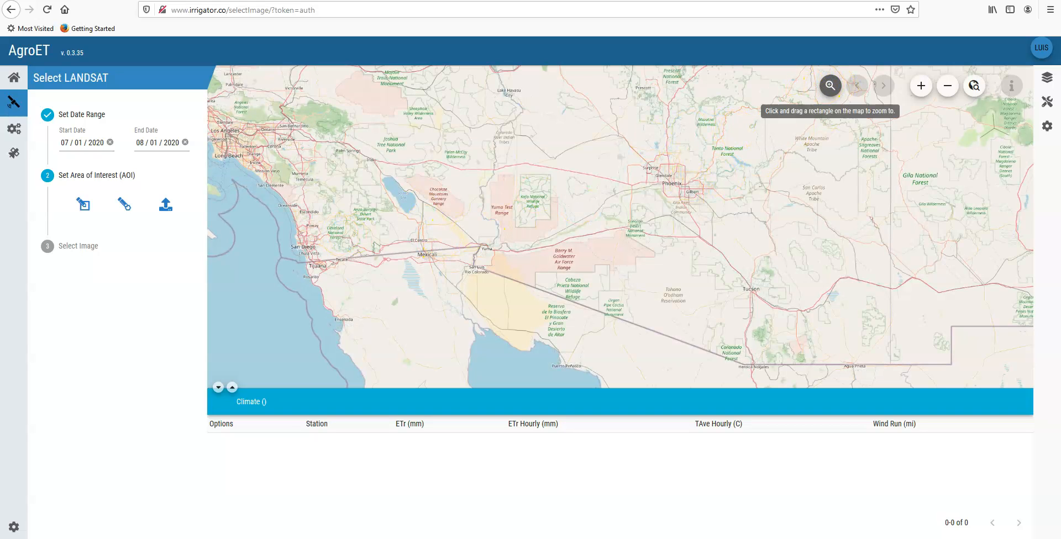
{"action": "left_click", "coordinate": [83, 204]}
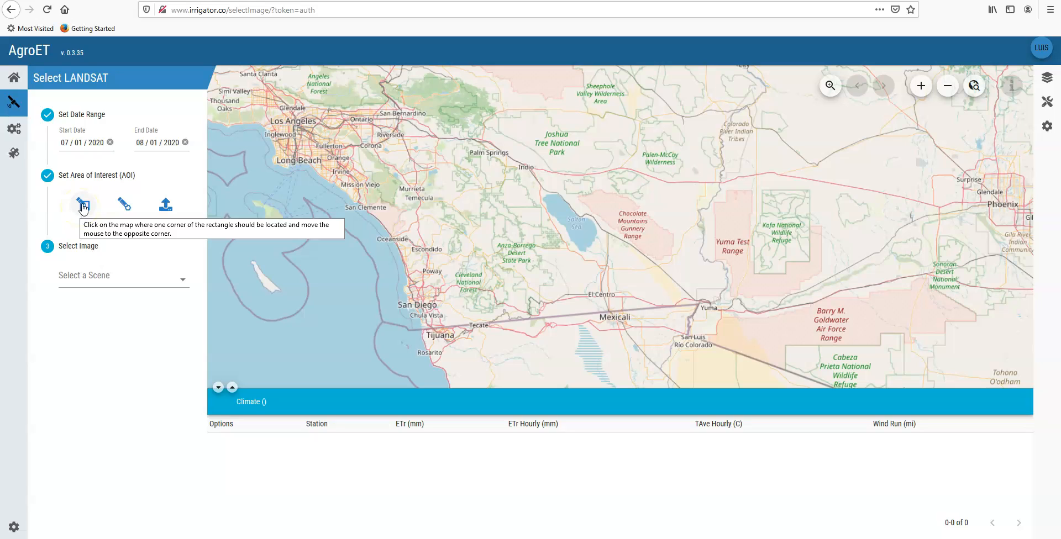
{"action": "left_click", "coordinate": [83, 206]}
{"action": "left_click", "coordinate": [545, 252]}
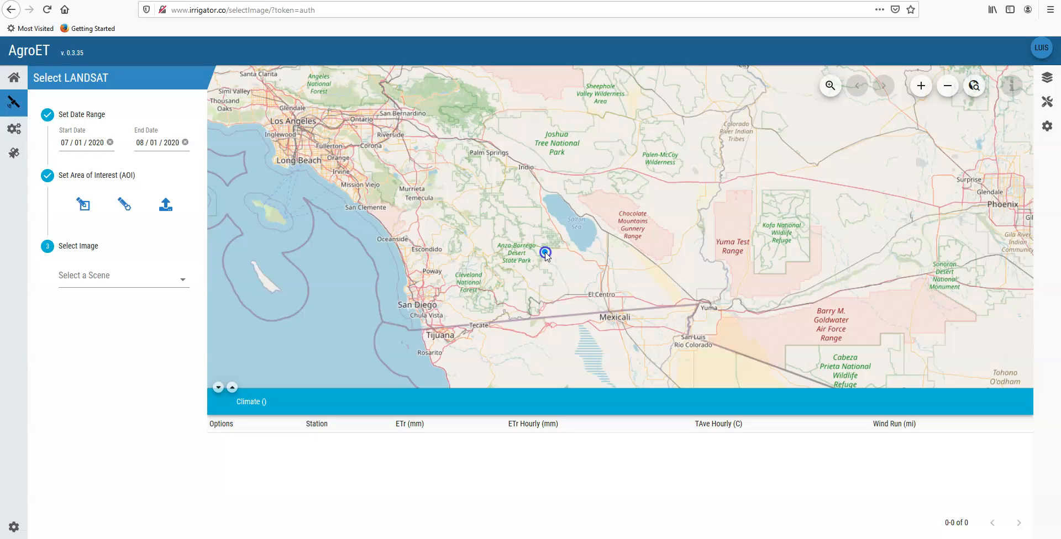
{"action": "left_click", "coordinate": [638, 314]}
{"action": "left_click_drag", "start_coordinate": [638, 315], "coordinate": [643, 318]}
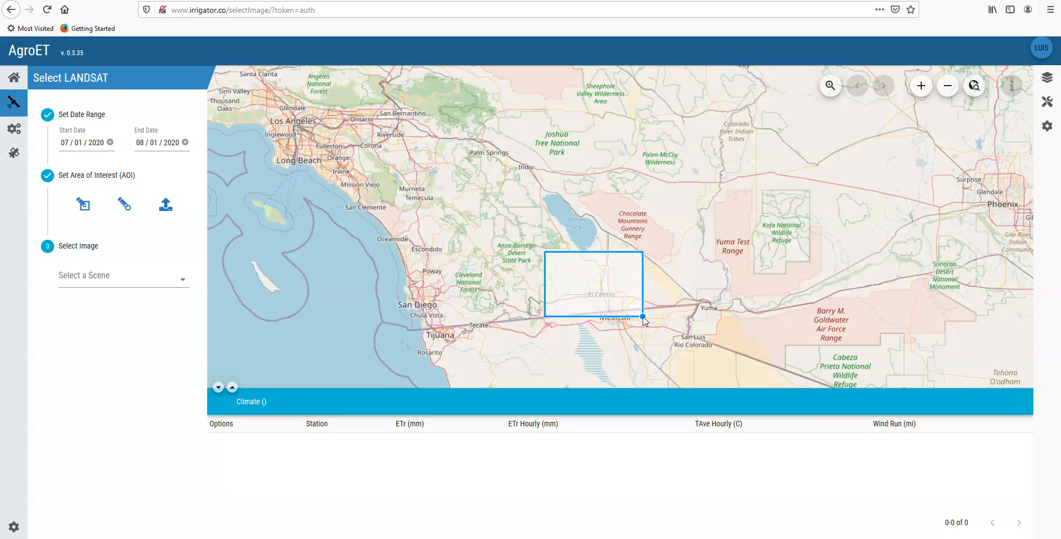
{"action": "mouse_move", "coordinate": [643, 320]}
{"action": "left_mouse_down"}
{"action": "mouse_move", "coordinate": [587, 301]}
{"action": "mouse_move", "coordinate": [634, 320]}
{"action": "left_mouse_up"}
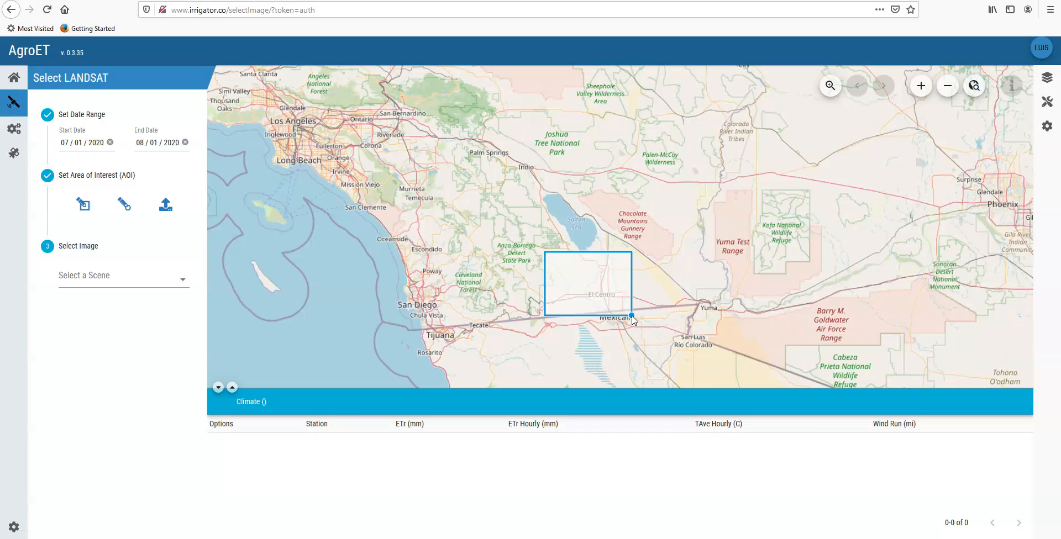
{"action": "left_click_drag", "start_coordinate": [634, 321], "coordinate": [631, 315]}
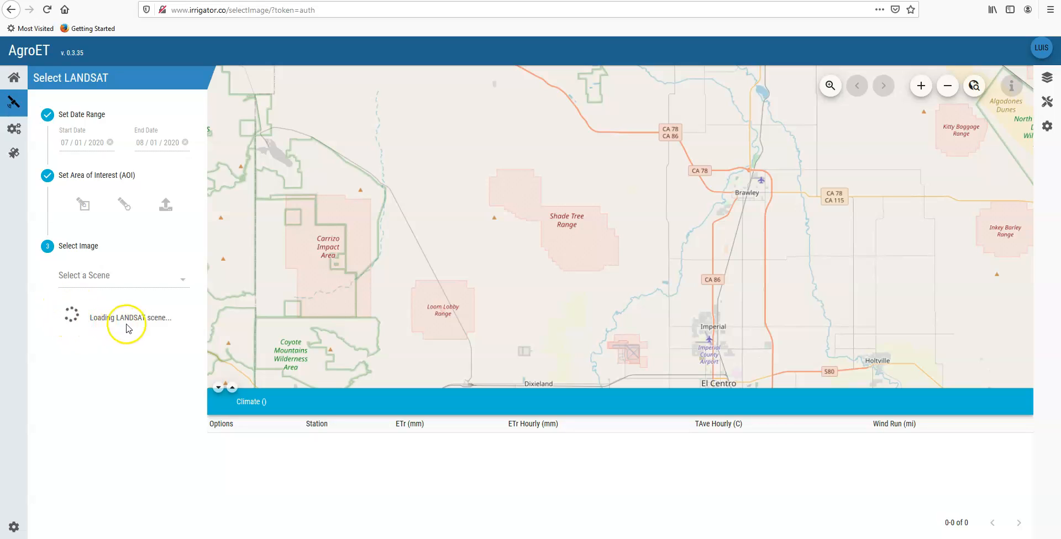
Step: Select the LC8 2020-07-21 scene with 0% clouds, row 37 and path 39
{"action": "left_click", "coordinate": [181, 283]}
{"action": "left_click", "coordinate": [182, 284]}
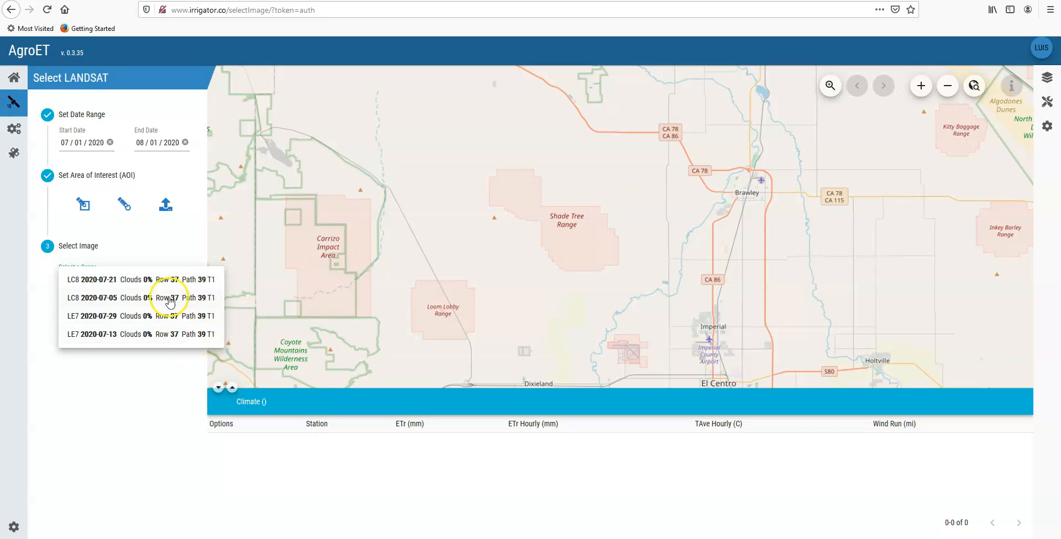
{"action": "left_click", "coordinate": [156, 282]}
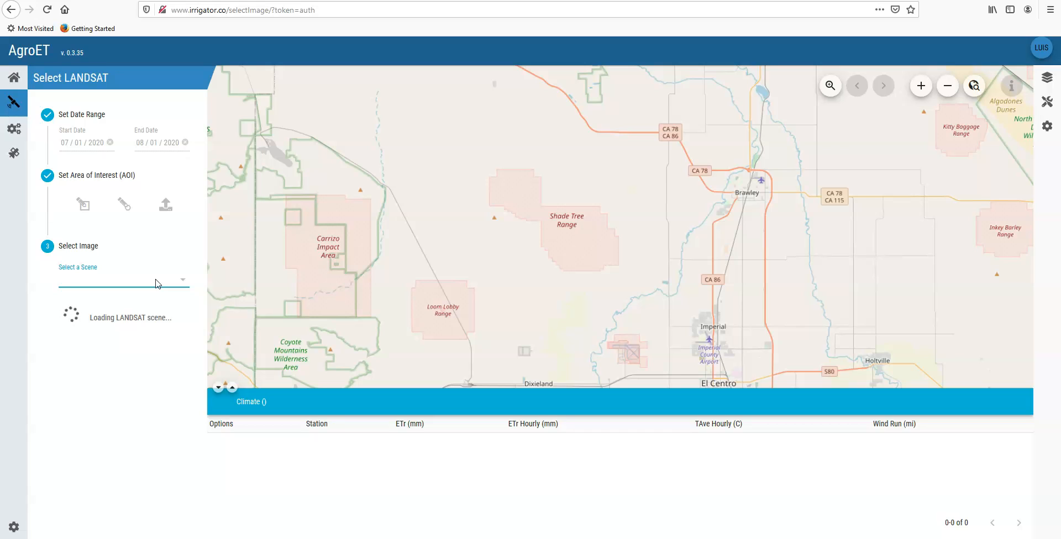
{"action": "left_click", "coordinate": [167, 344]}
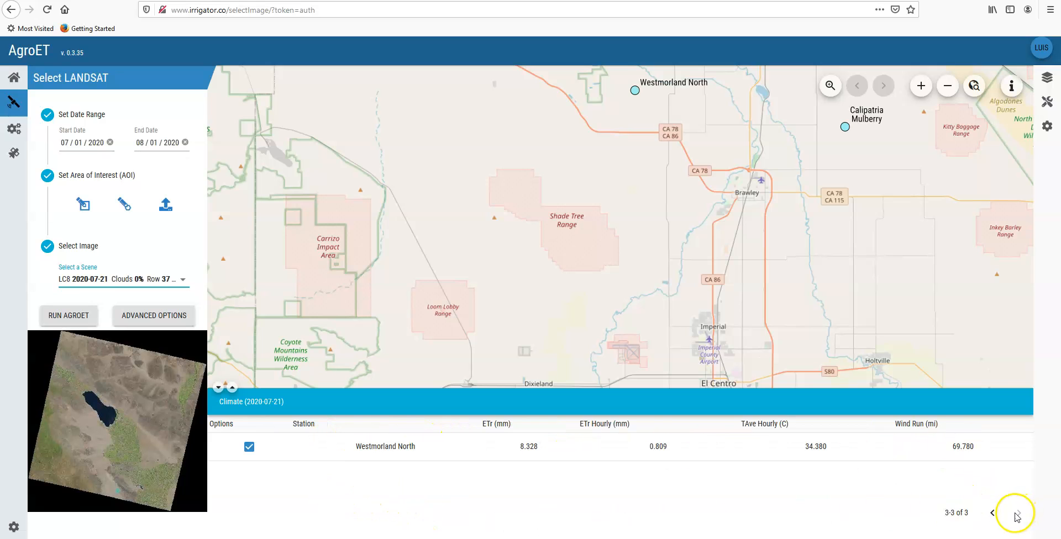
Step: Enlarge the climate table to list all three weather stations at once, and run AgroET for the selected scene
{"action": "left_click", "coordinate": [990, 514]}
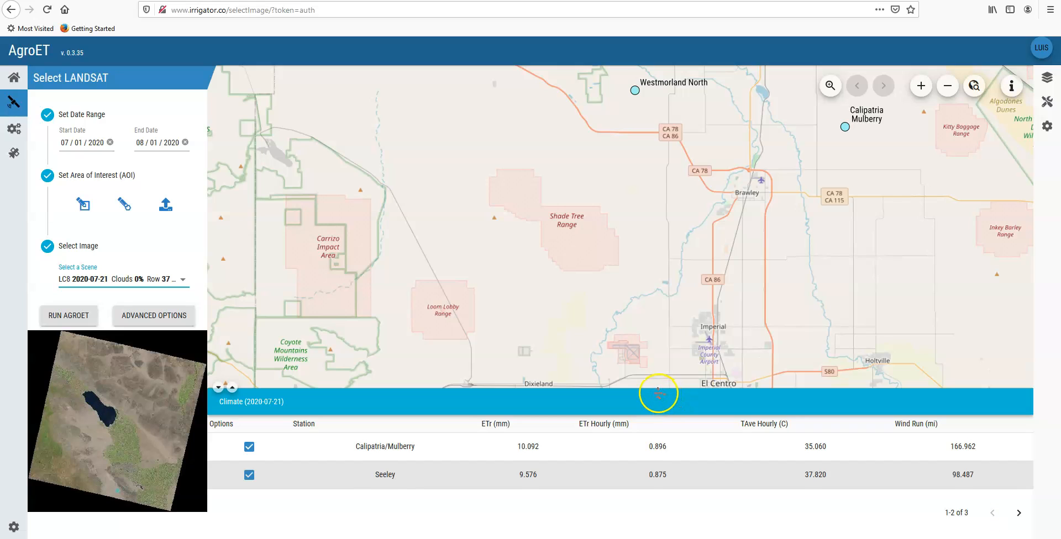
{"action": "left_click_drag", "start_coordinate": [660, 393], "coordinate": [519, 350]}
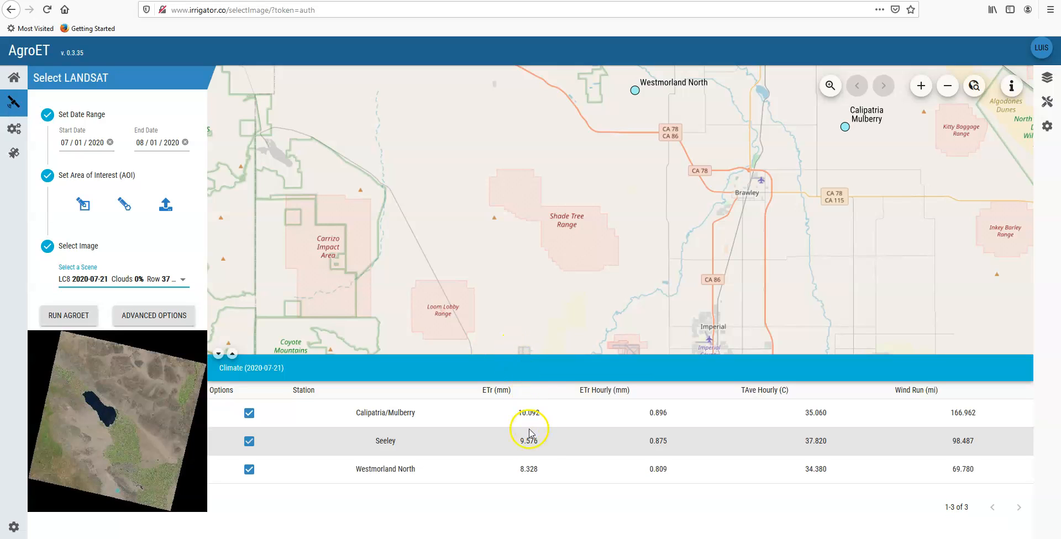
{"action": "left_click_drag", "start_coordinate": [520, 352], "coordinate": [521, 389]}
{"action": "left_click", "coordinate": [248, 429]}
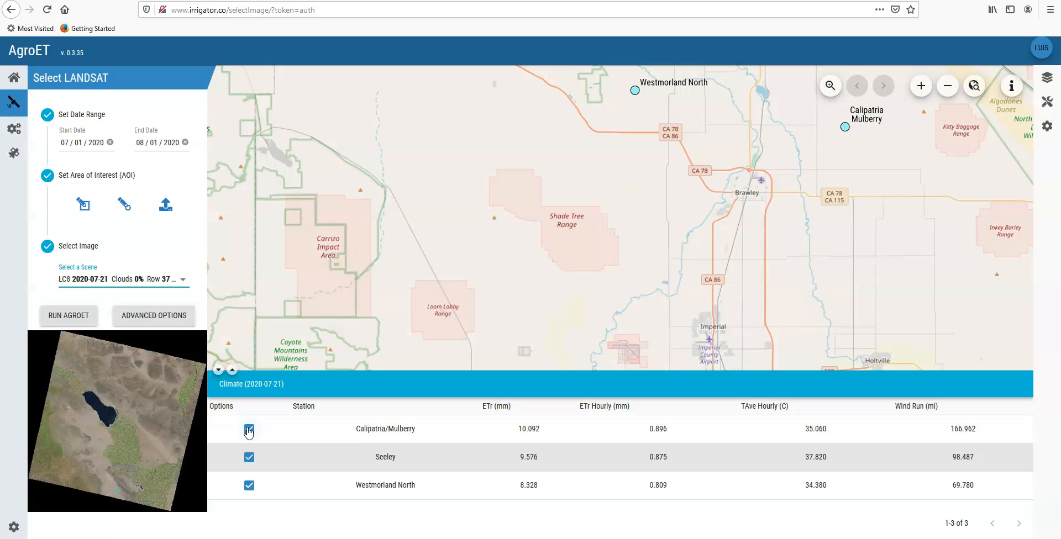
{"action": "left_click", "coordinate": [68, 315]}
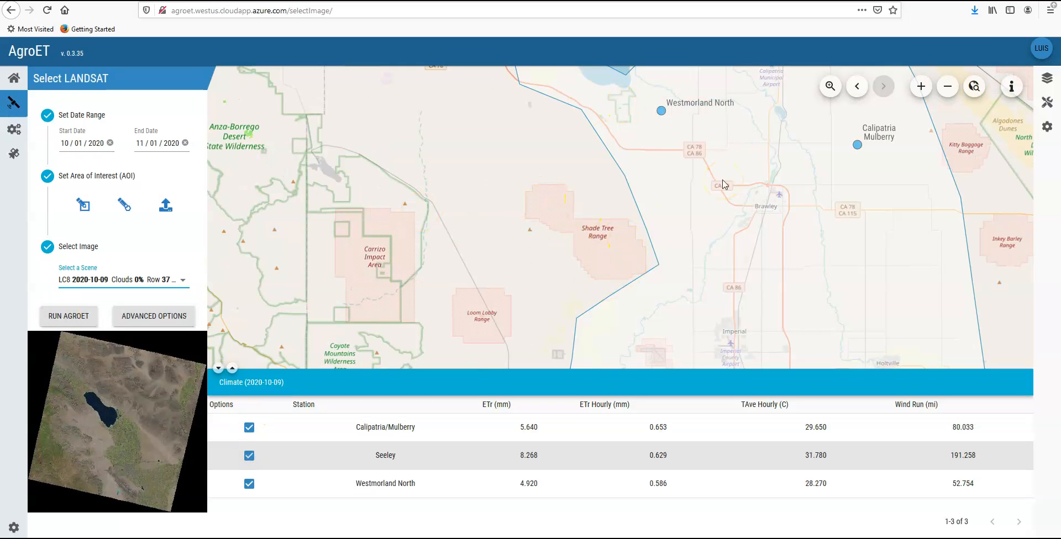
Step: Examine the 2020-10-09 scene's footprint, area of interest and weather stations on a wider map, and step back through previous extents
{"action": "scroll", "coordinate": [723, 184], "scroll_direction": "down", "scroll_amount": 1}
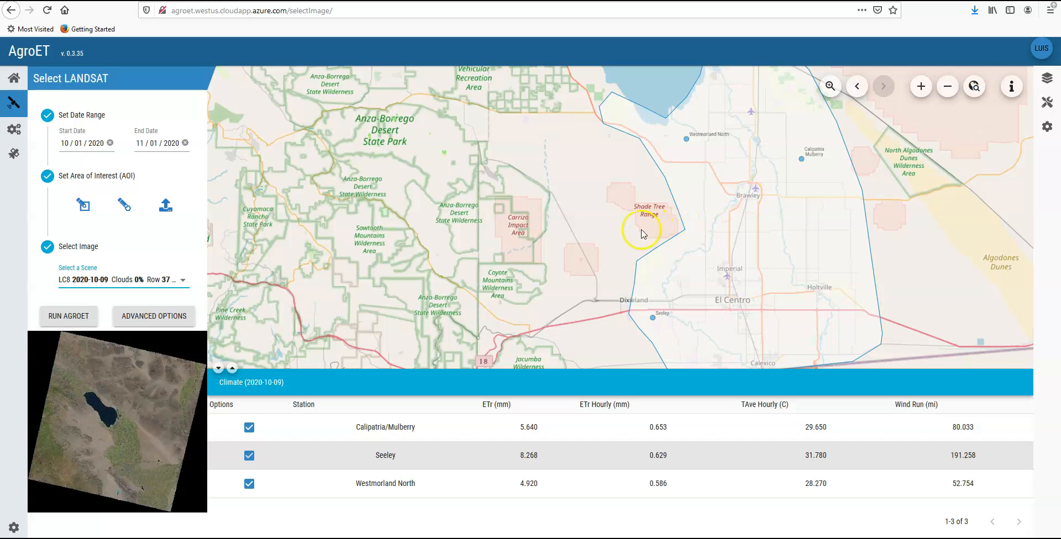
{"action": "scroll", "coordinate": [562, 242], "scroll_direction": "down", "scroll_amount": 1}
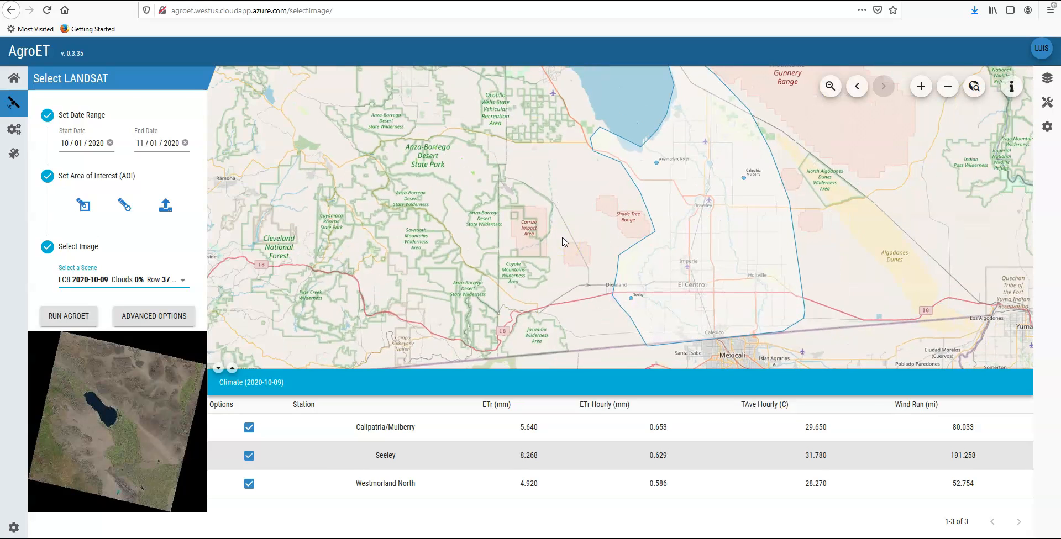
{"action": "scroll", "coordinate": [563, 241], "scroll_direction": "down", "scroll_amount": 1}
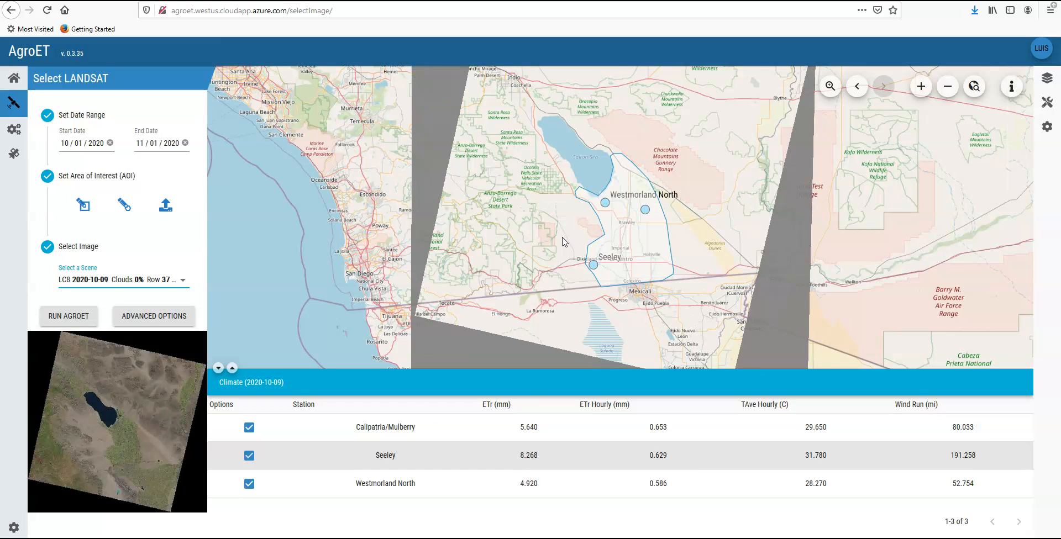
{"action": "scroll", "coordinate": [563, 242], "scroll_direction": "down", "scroll_amount": 1}
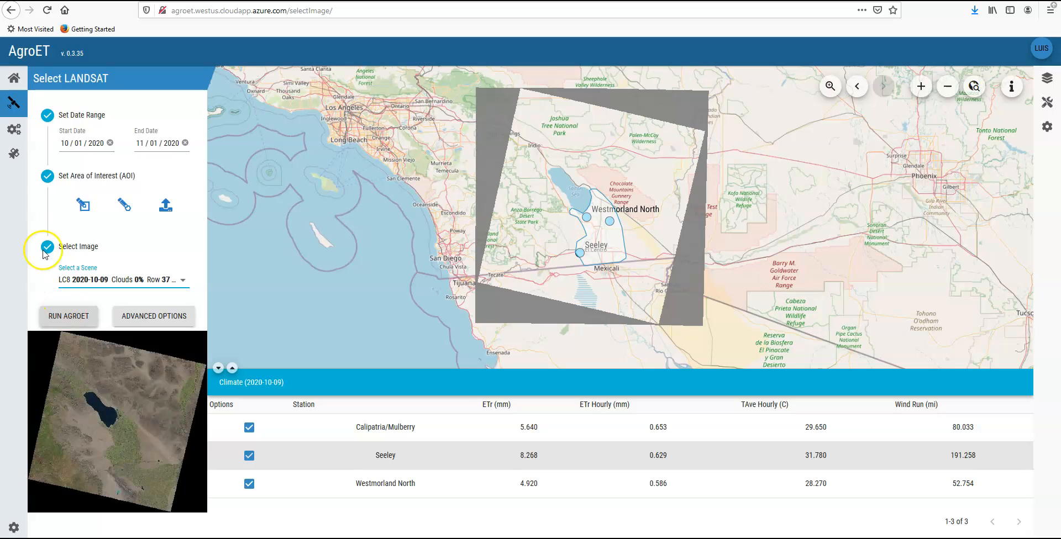
{"action": "left_click", "coordinate": [14, 152]}
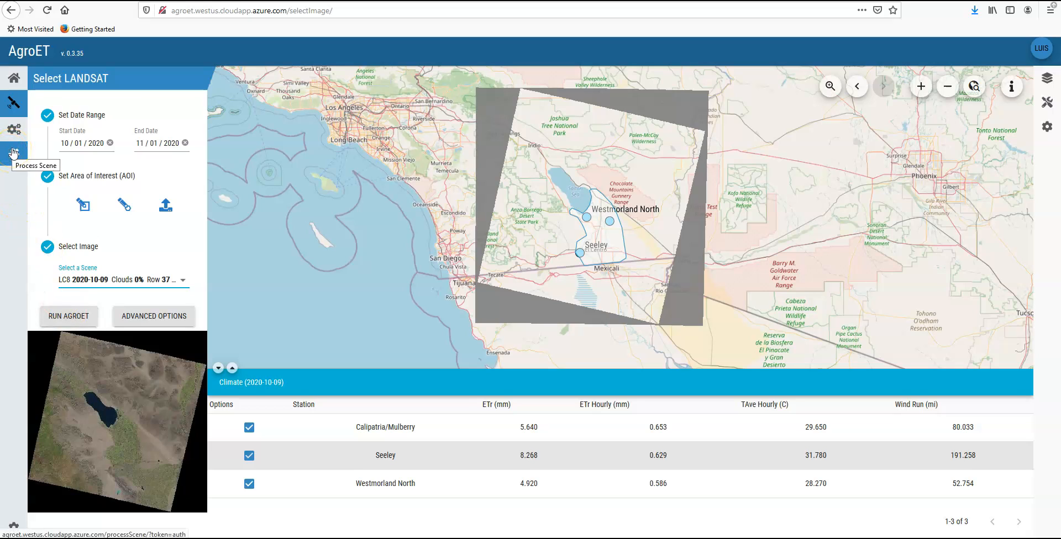
{"action": "left_click", "coordinate": [857, 89]}
{"action": "left_click", "coordinate": [857, 88]}
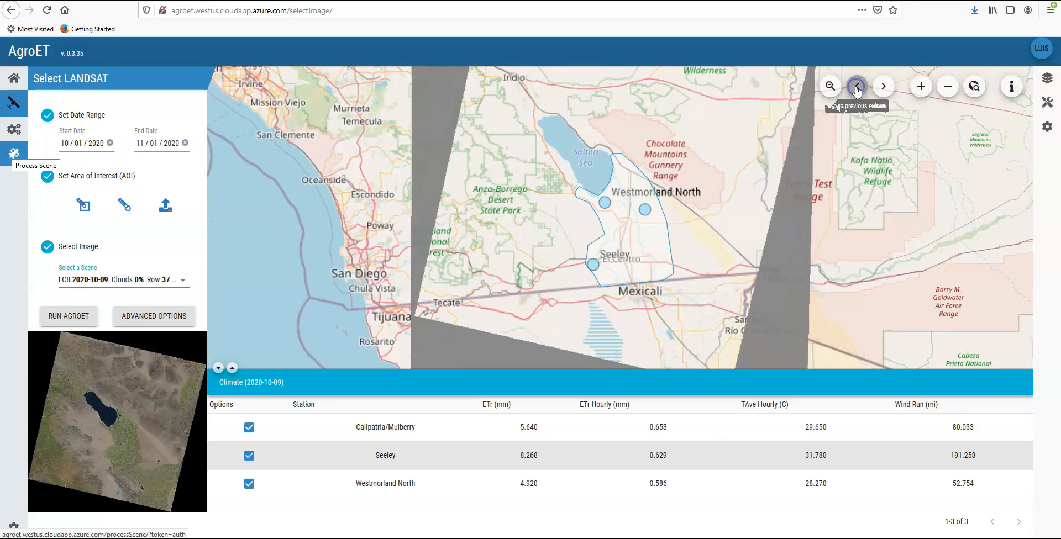
{"action": "left_click", "coordinate": [857, 89]}
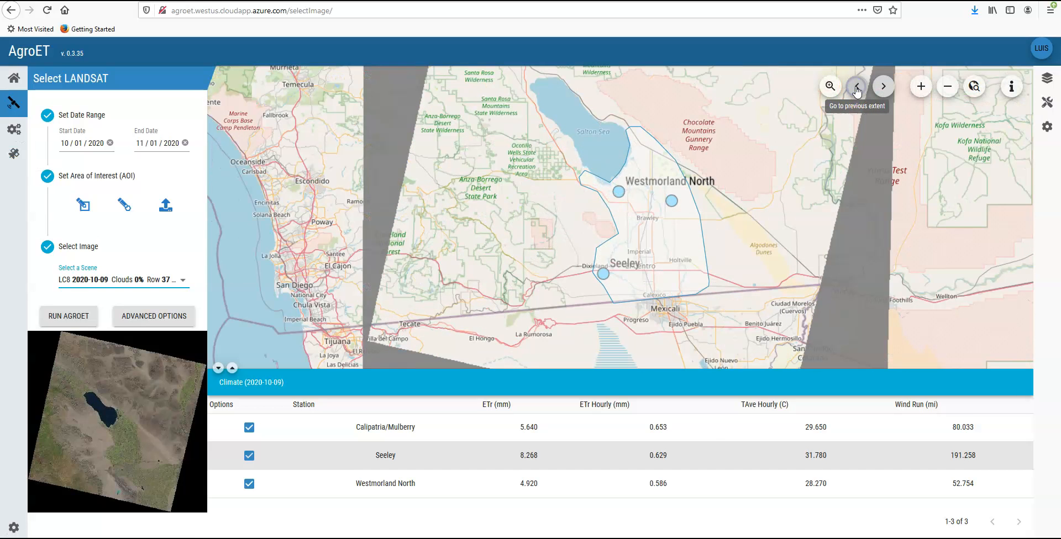
Step: Return the map through its earlier extents around the area of interest and its weather stations
{"action": "left_click", "coordinate": [858, 88]}
{"action": "left_click", "coordinate": [857, 88]}
{"action": "left_click", "coordinate": [857, 89]}
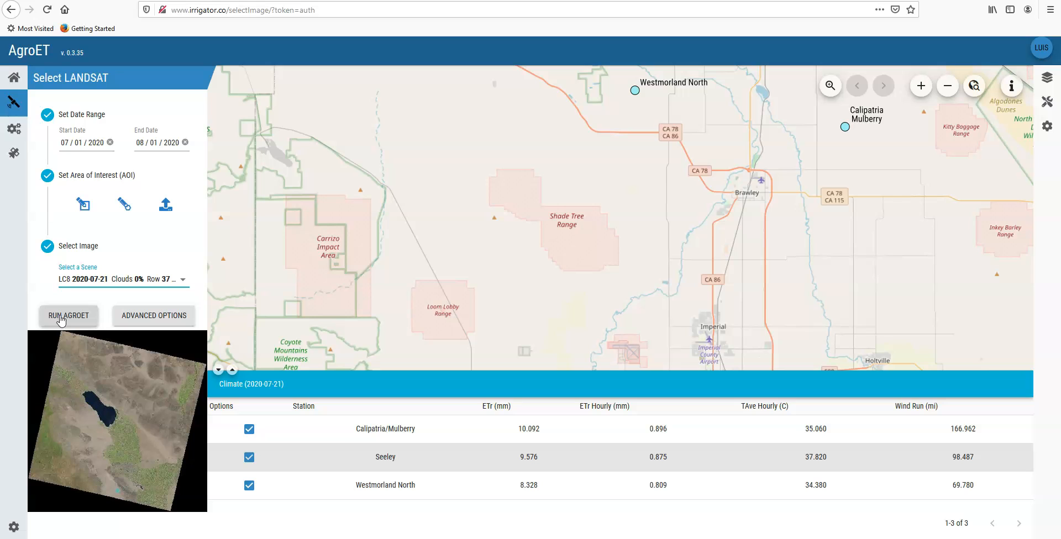
Step: Open scene processing for the LC8 2020-07-21 scene and run the AgroET model
{"action": "left_click", "coordinate": [82, 316]}
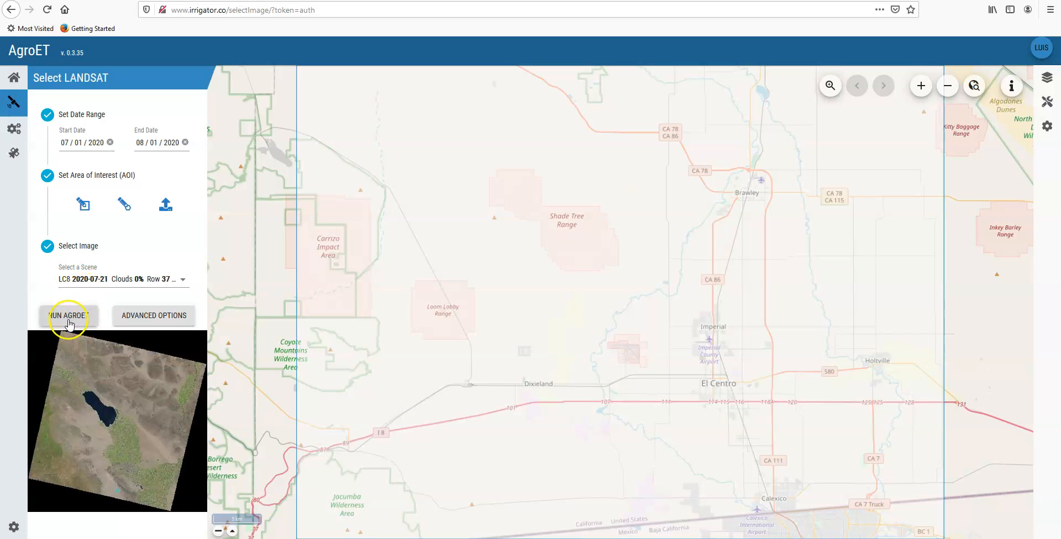
{"action": "left_click", "coordinate": [14, 153]}
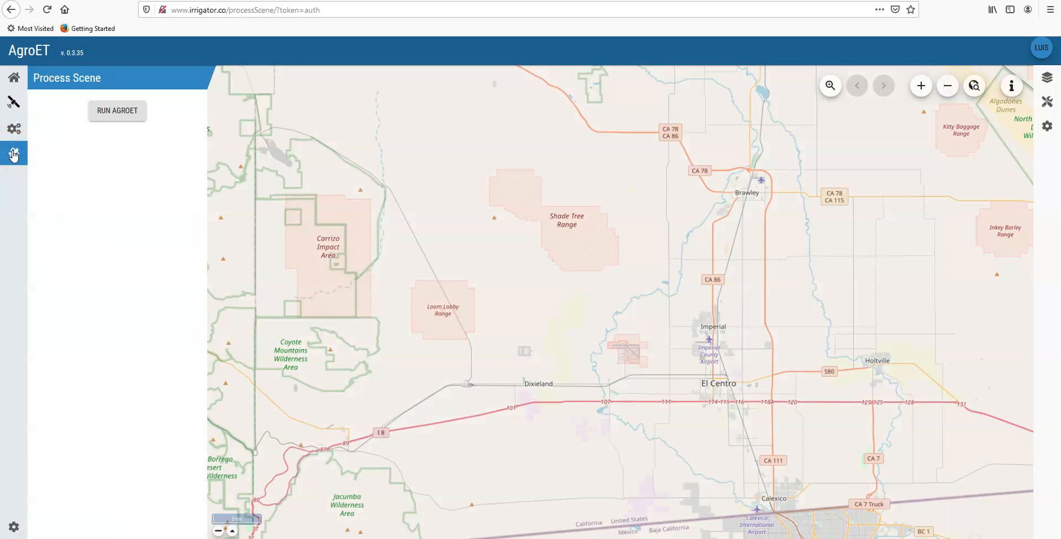
{"action": "left_click", "coordinate": [118, 110]}
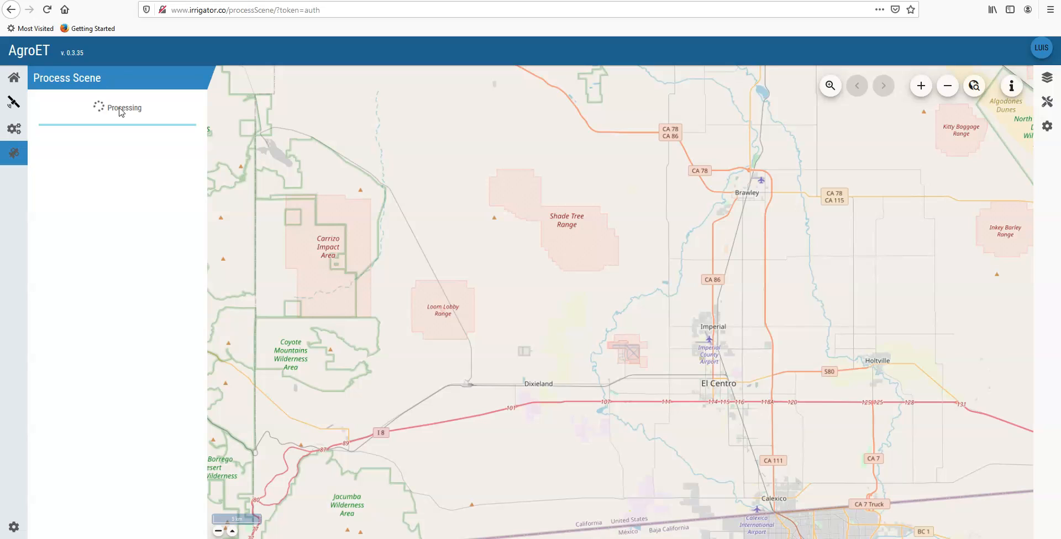
{"action": "left_click", "coordinate": [123, 117]}
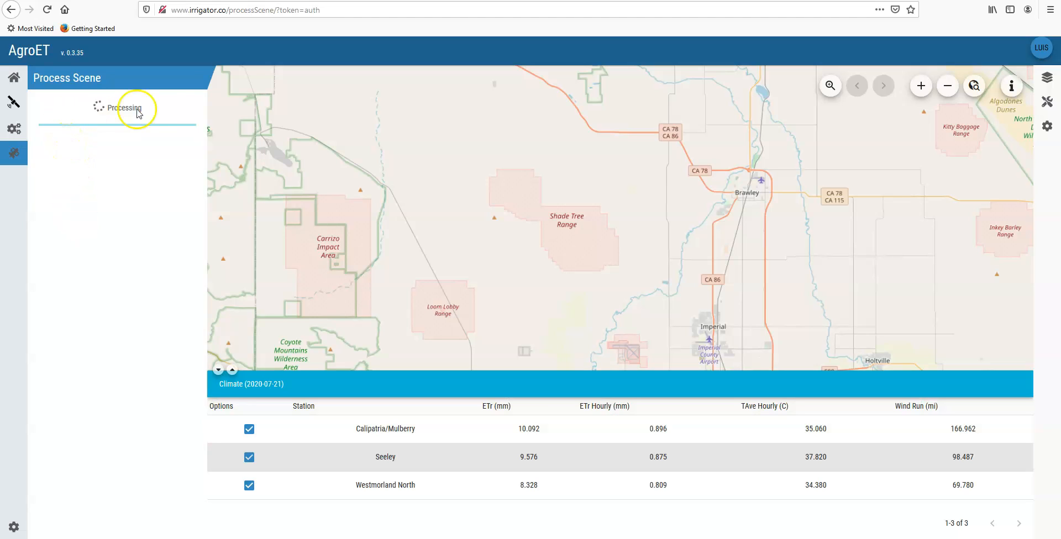
{"action": "left_click", "coordinate": [155, 117]}
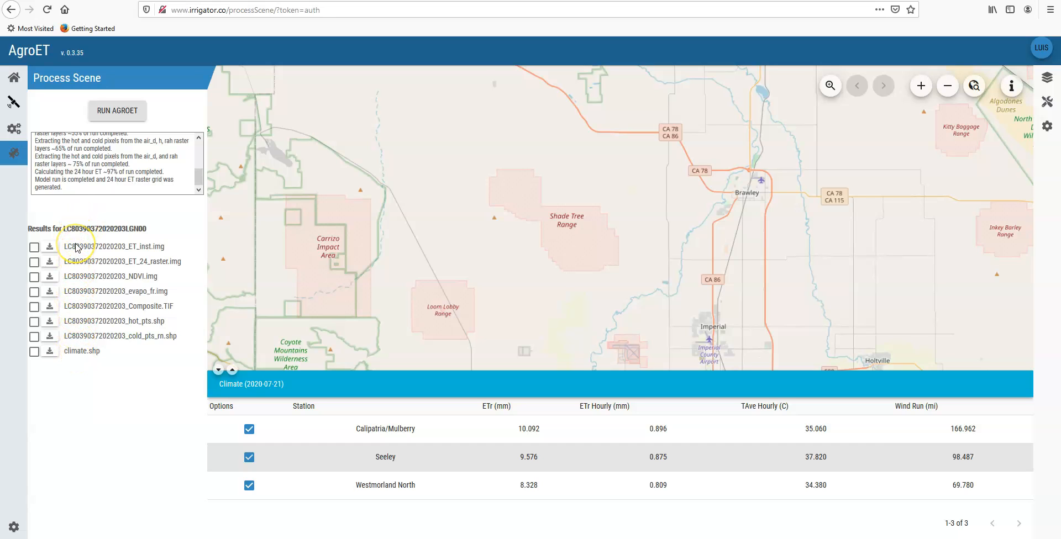
Step: Turn on the ET_inst, ET_24_raster, NDVI and evapo_fr result layers on the map
{"action": "left_click", "coordinate": [34, 250]}
{"action": "left_click", "coordinate": [33, 262]}
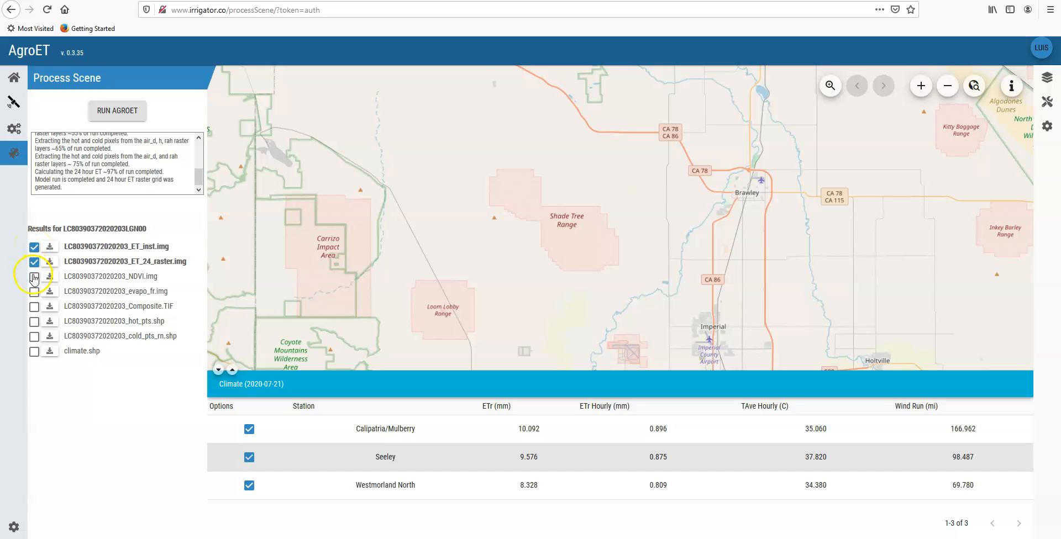
{"action": "left_click", "coordinate": [34, 277]}
{"action": "left_click", "coordinate": [33, 293]}
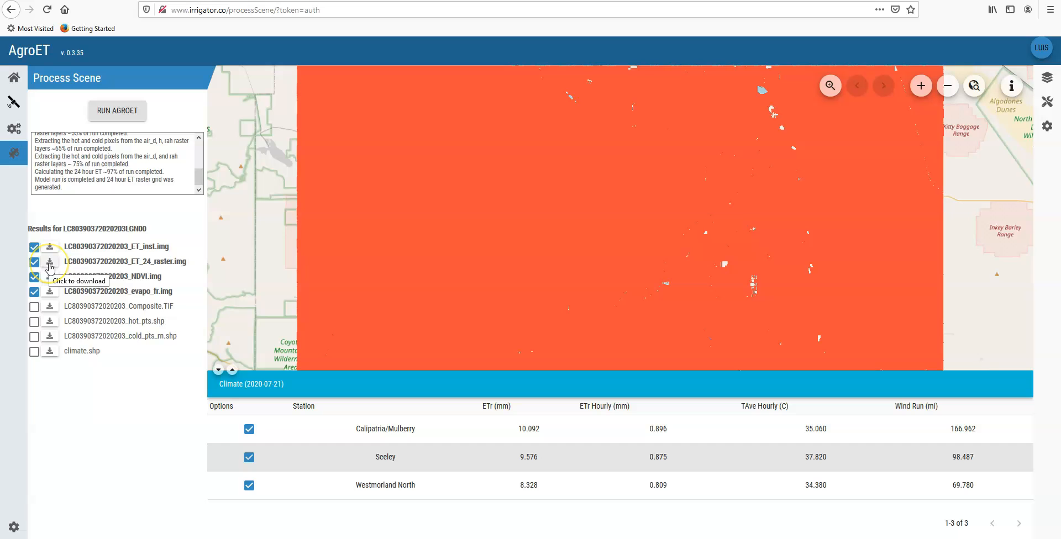
{"action": "left_click", "coordinate": [35, 247]}
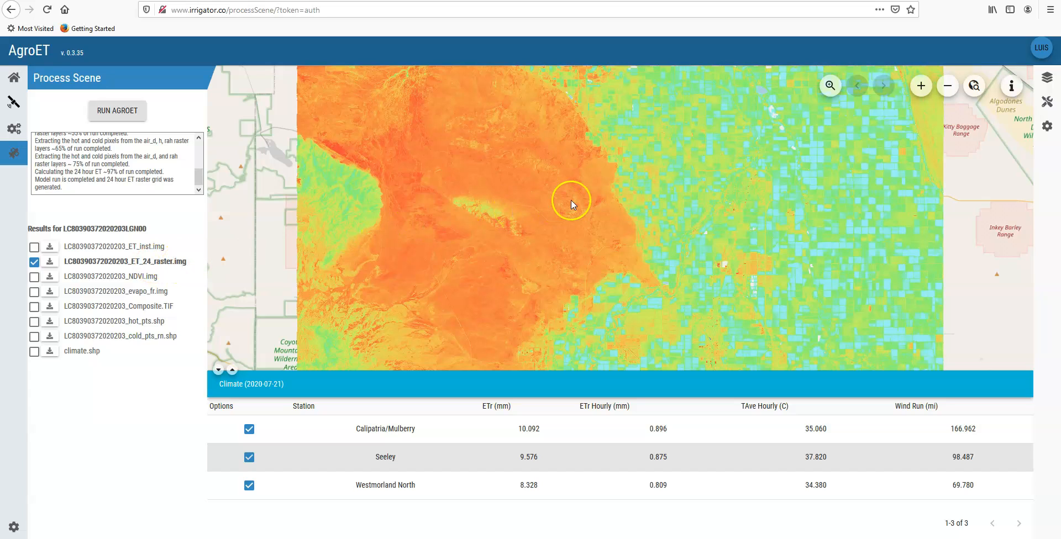
{"action": "left_click", "coordinate": [49, 261]}
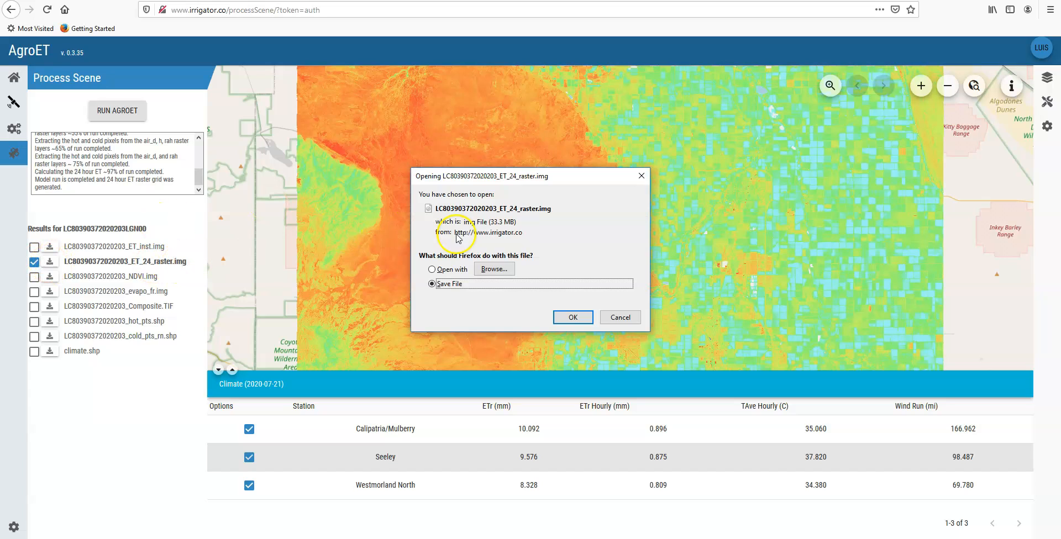